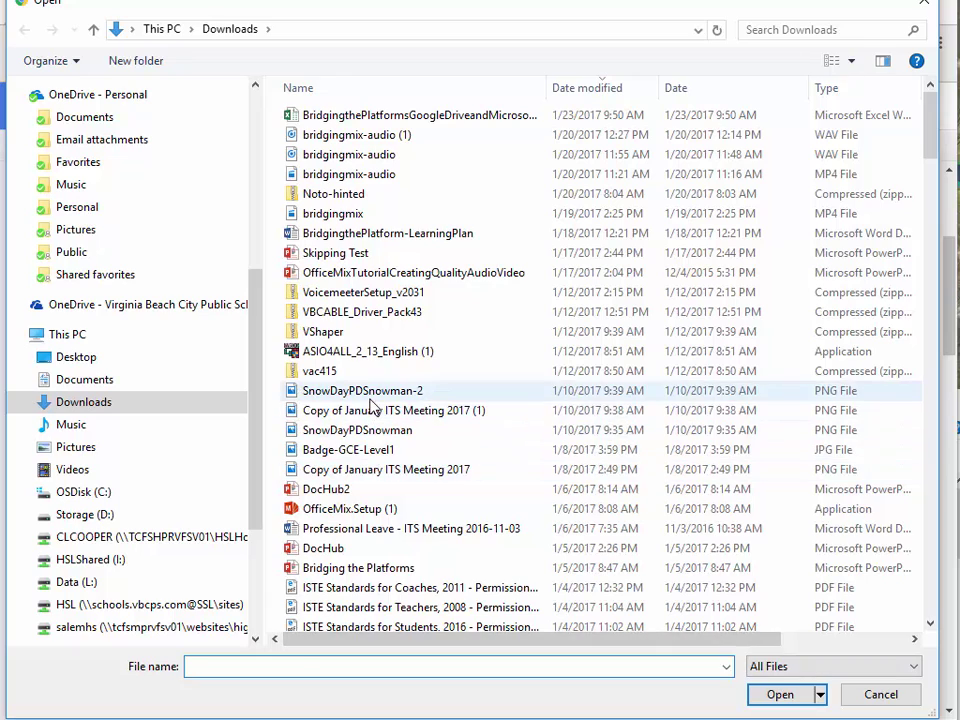
Insert the image SnowDayPDSnowman-2 onto the first page of the worksheet.
{"action": "left_click", "coordinate": [370, 396]}
{"action": "left_click", "coordinate": [780, 694]}
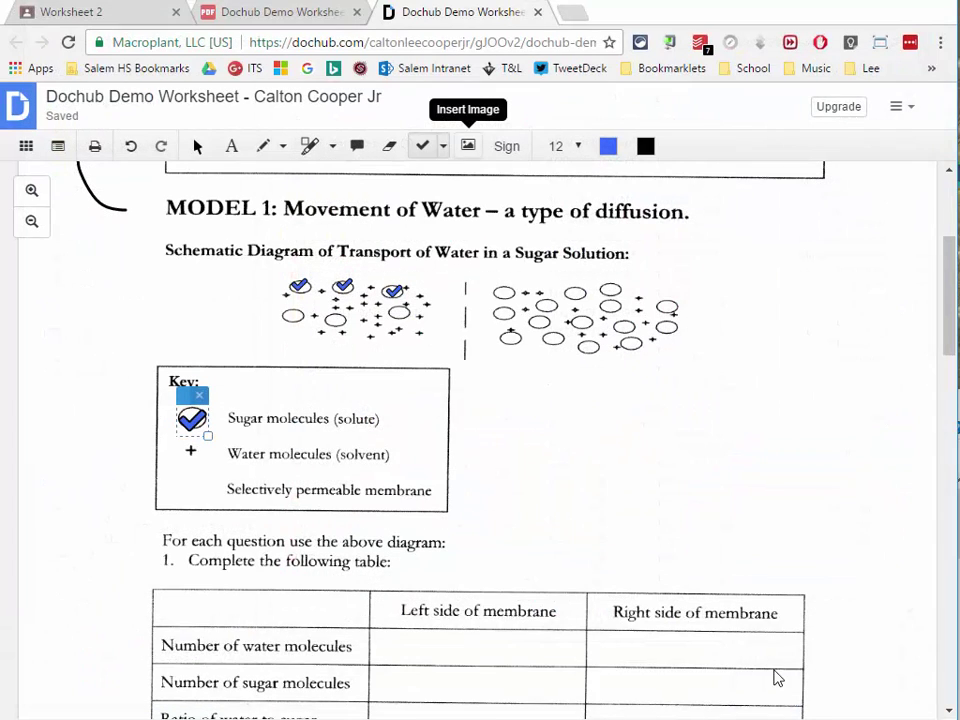
{"action": "left_click", "coordinate": [516, 421]}
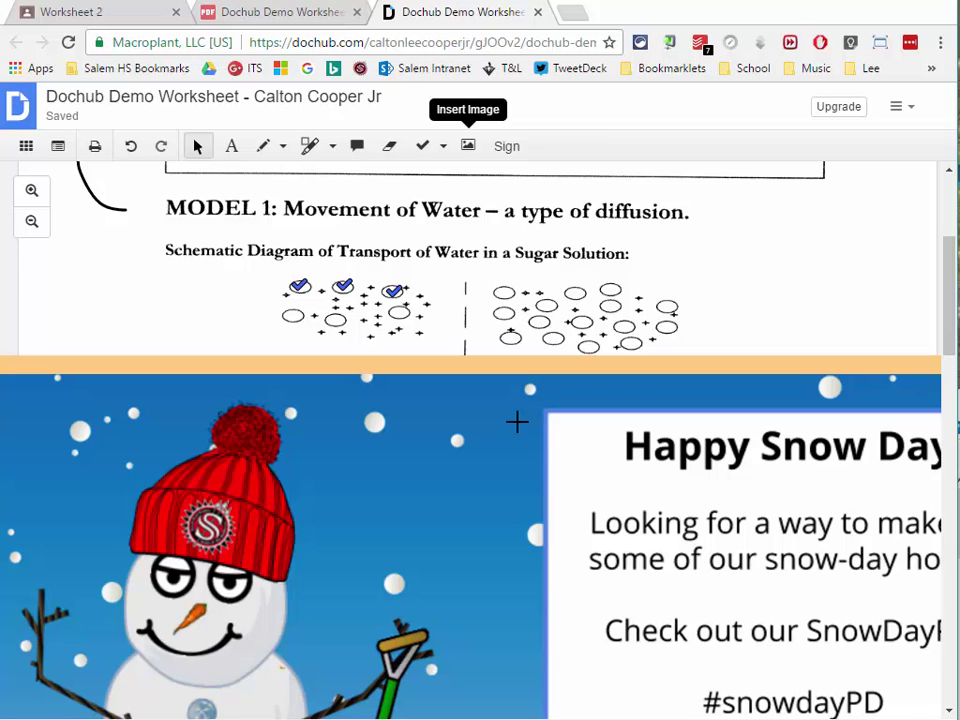
Shrink the snowman image and move it to the lower right of page 1, beside question 3.
{"action": "left_click", "coordinate": [32, 222]}
{"action": "left_click", "coordinate": [32, 222]}
{"action": "left_click", "coordinate": [32, 222]}
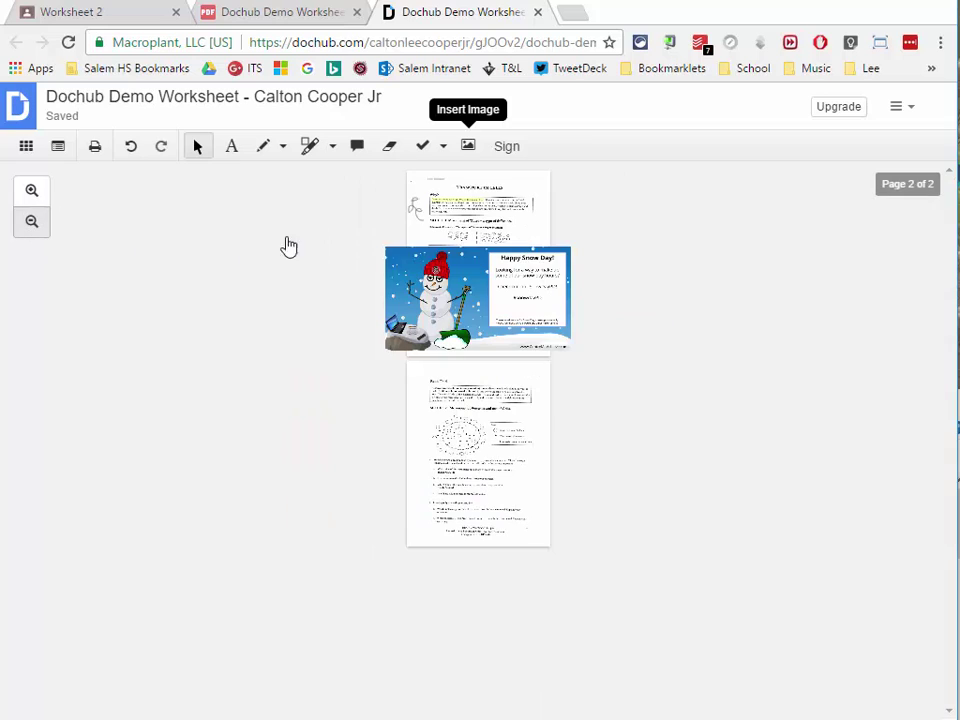
{"action": "left_click", "coordinate": [570, 348]}
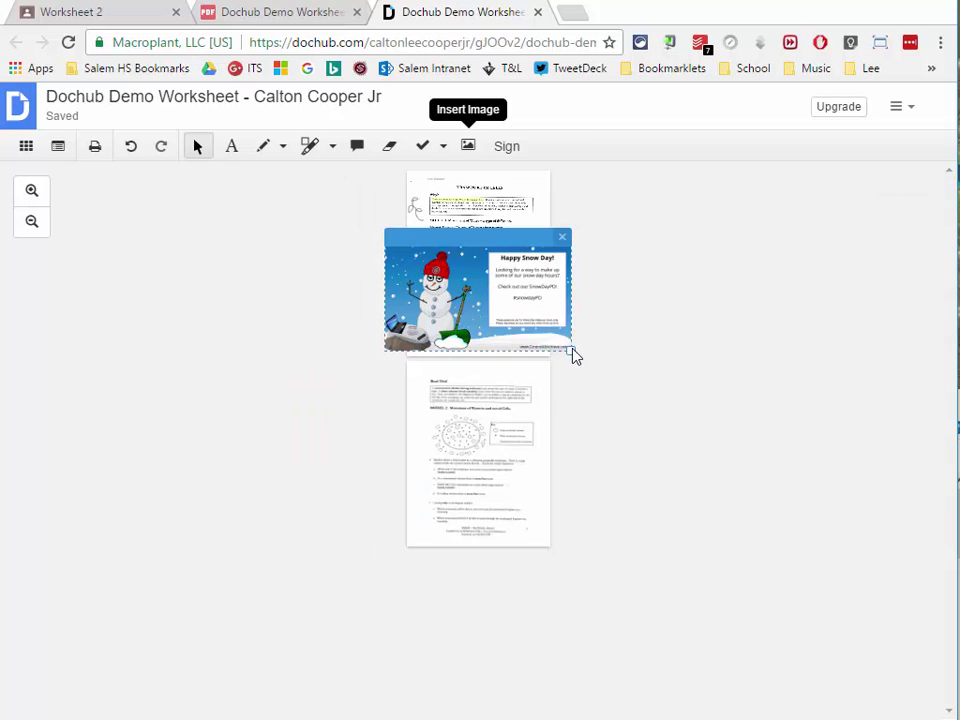
{"action": "left_click_drag", "start_coordinate": [575, 355], "coordinate": [453, 264]}
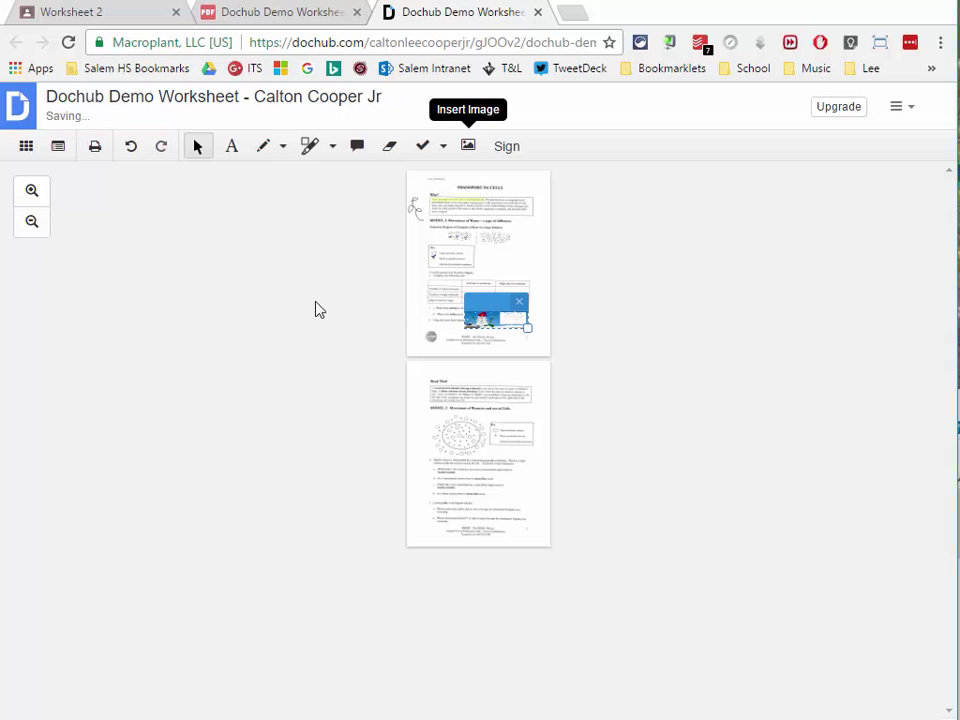
{"action": "left_click", "coordinate": [32, 192]}
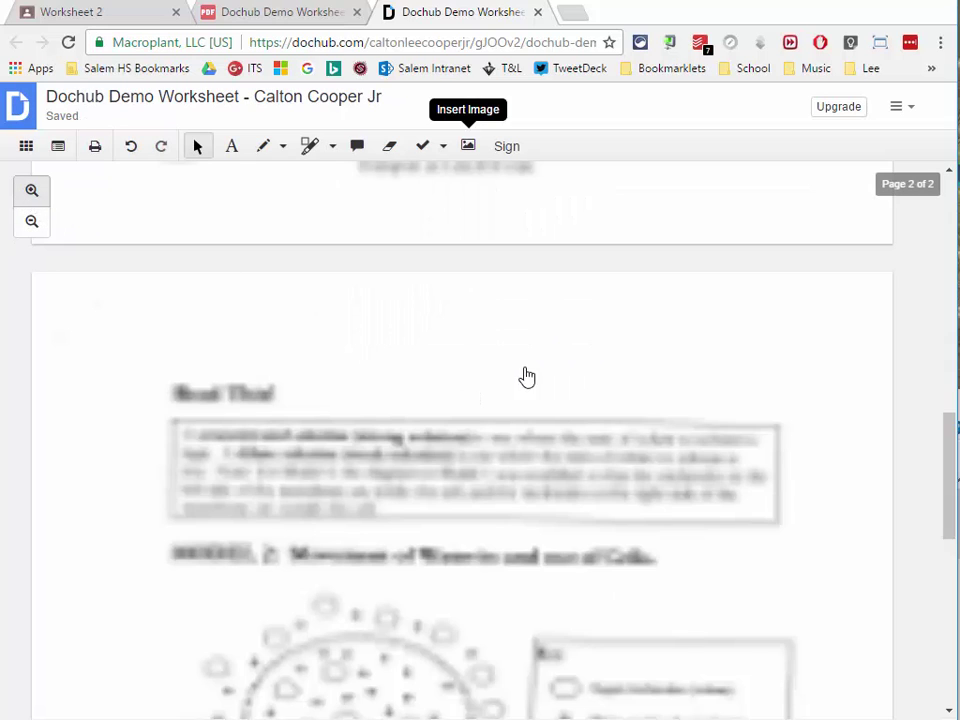
{"action": "scroll", "coordinate": [583, 445], "scroll_direction": "up", "scroll_amount": 5}
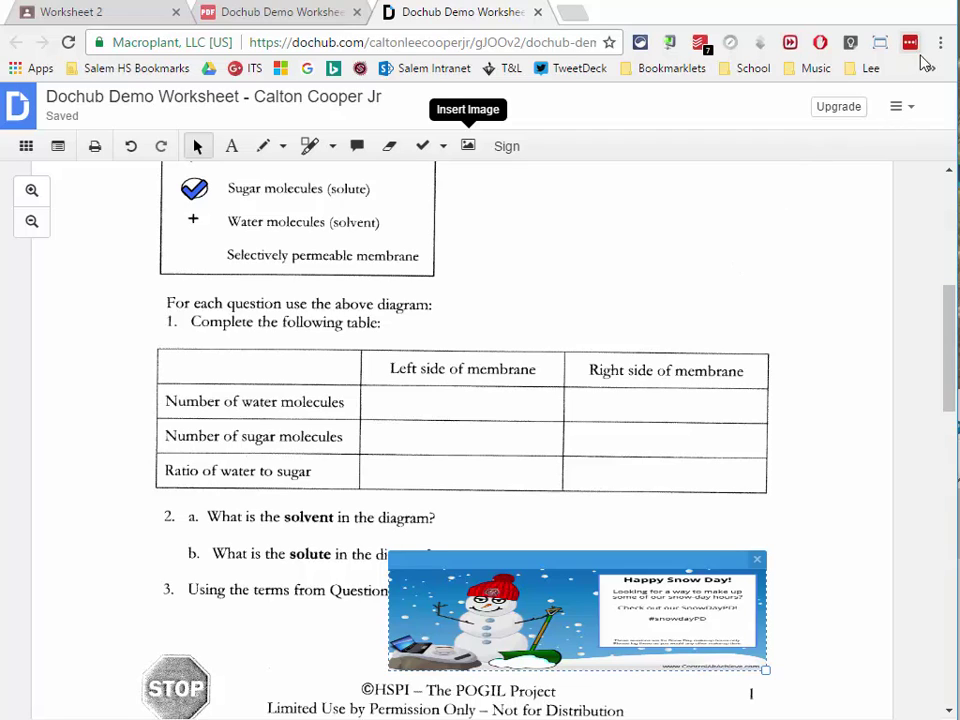
Save the edited worksheet to Google Drive and dismiss the confirmation.
{"action": "left_click", "coordinate": [911, 114]}
{"action": "mouse_move", "coordinate": [895, 201]}
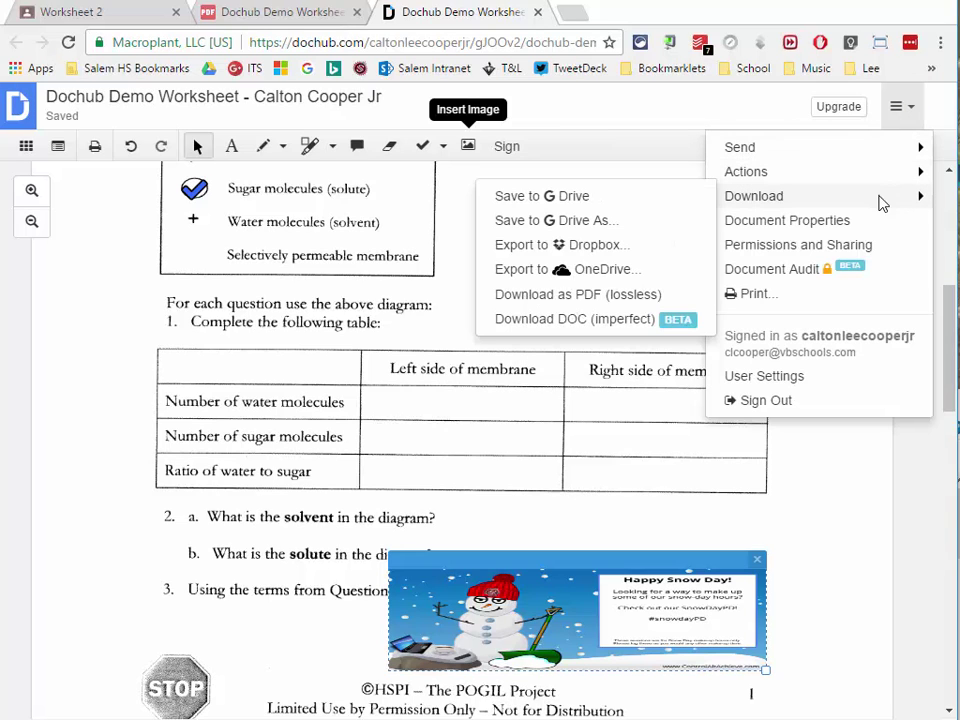
{"action": "left_click", "coordinate": [603, 199]}
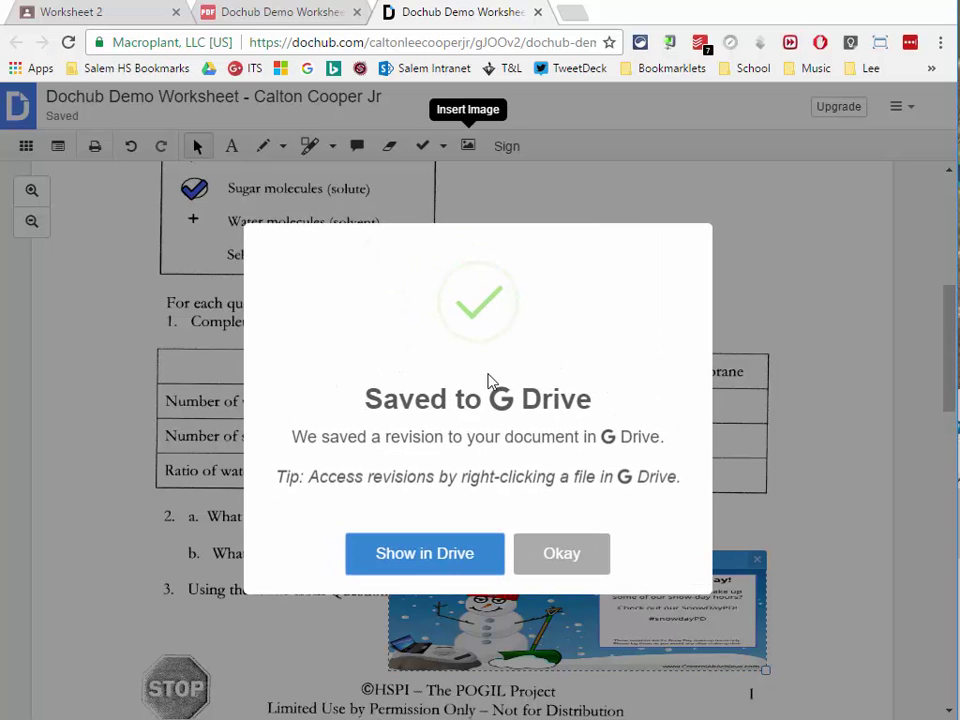
{"action": "left_click", "coordinate": [561, 558]}
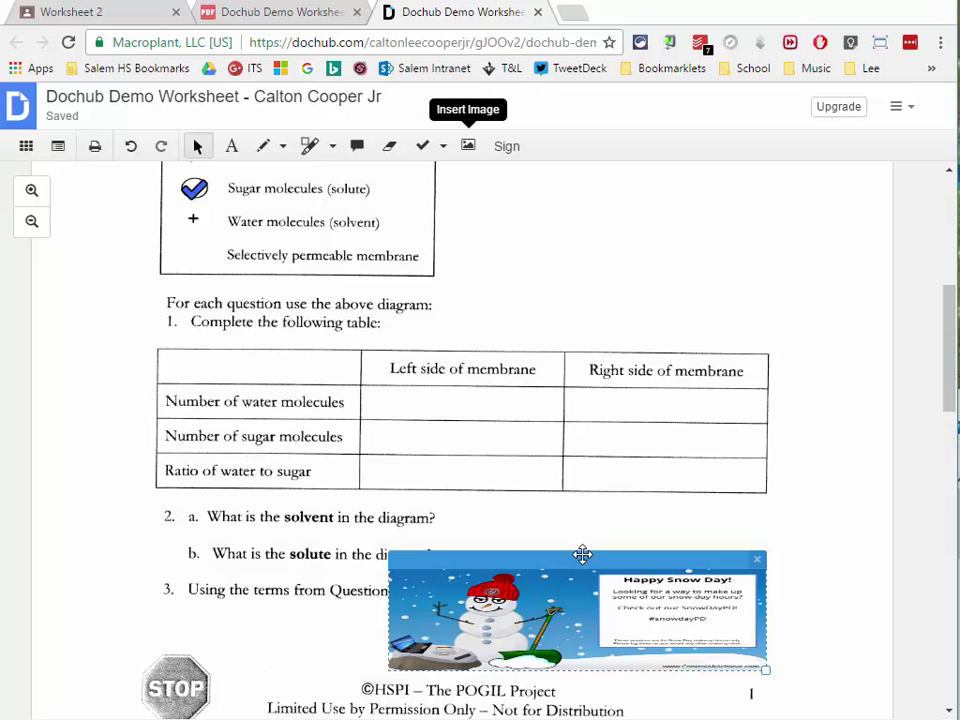
Switch to Google Classroom, close the PDF preview and turn in the Worksheet 2 assignment.
{"action": "left_click", "coordinate": [110, 19]}
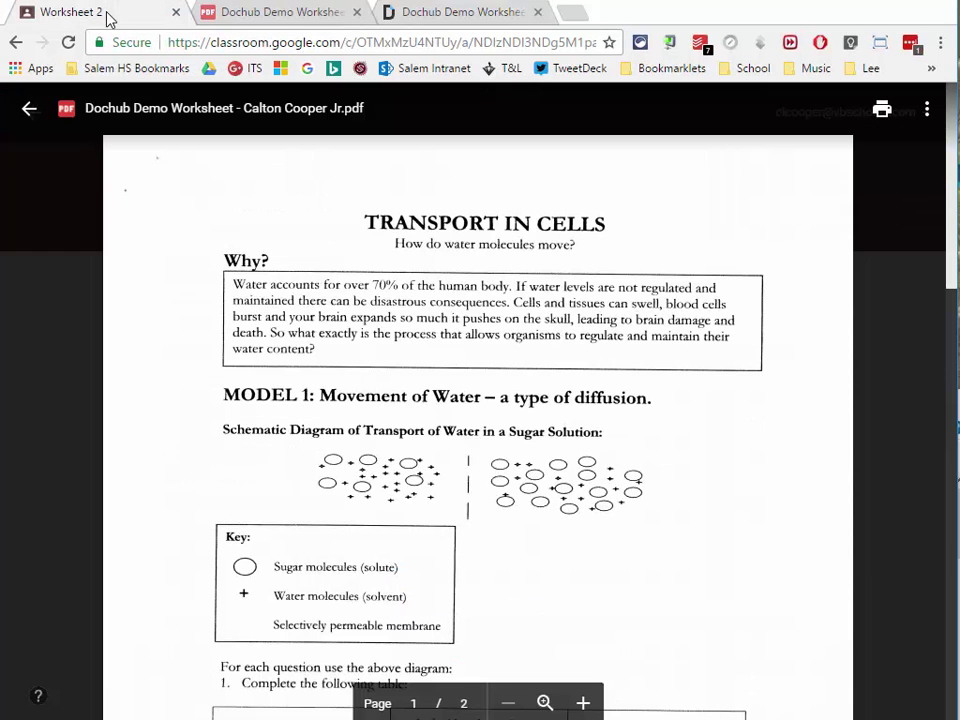
{"action": "left_click", "coordinate": [24, 109]}
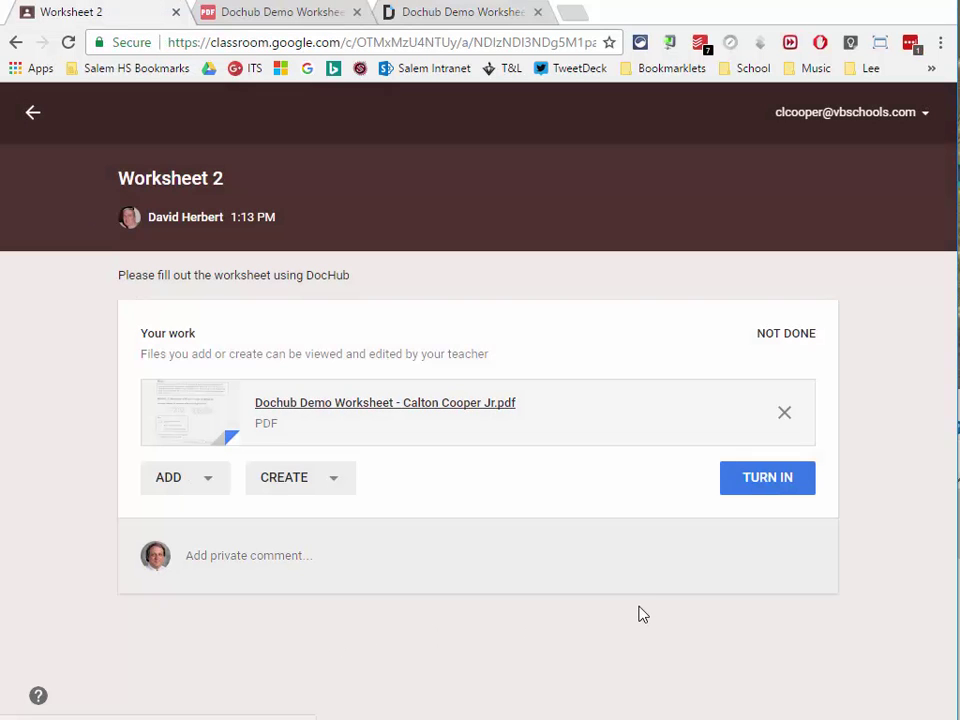
{"action": "left_click", "coordinate": [777, 485]}
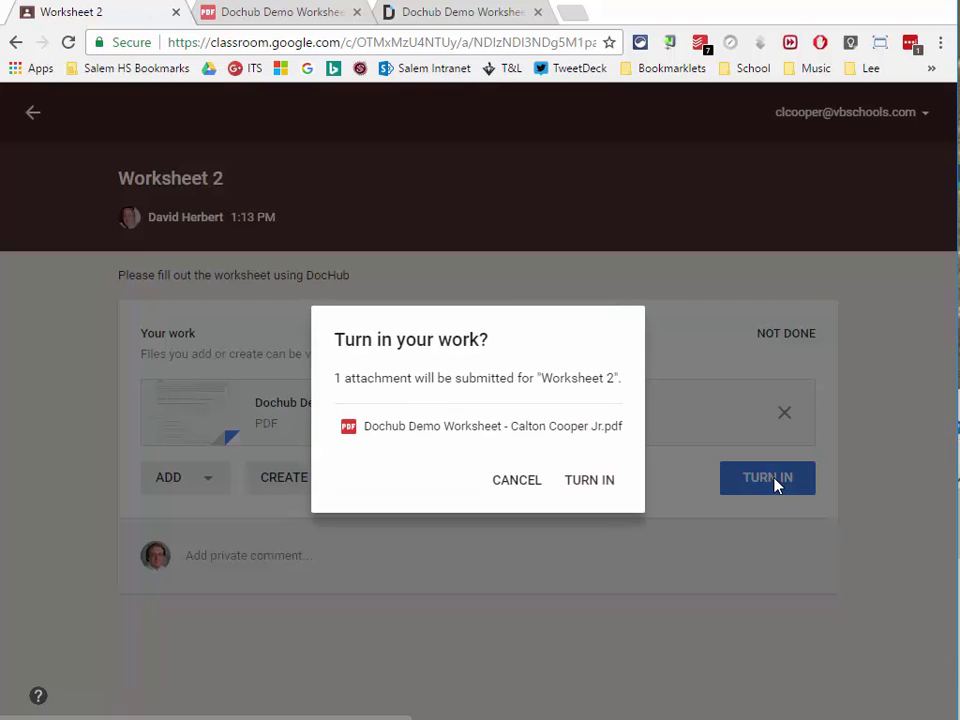
{"action": "left_click", "coordinate": [583, 484]}
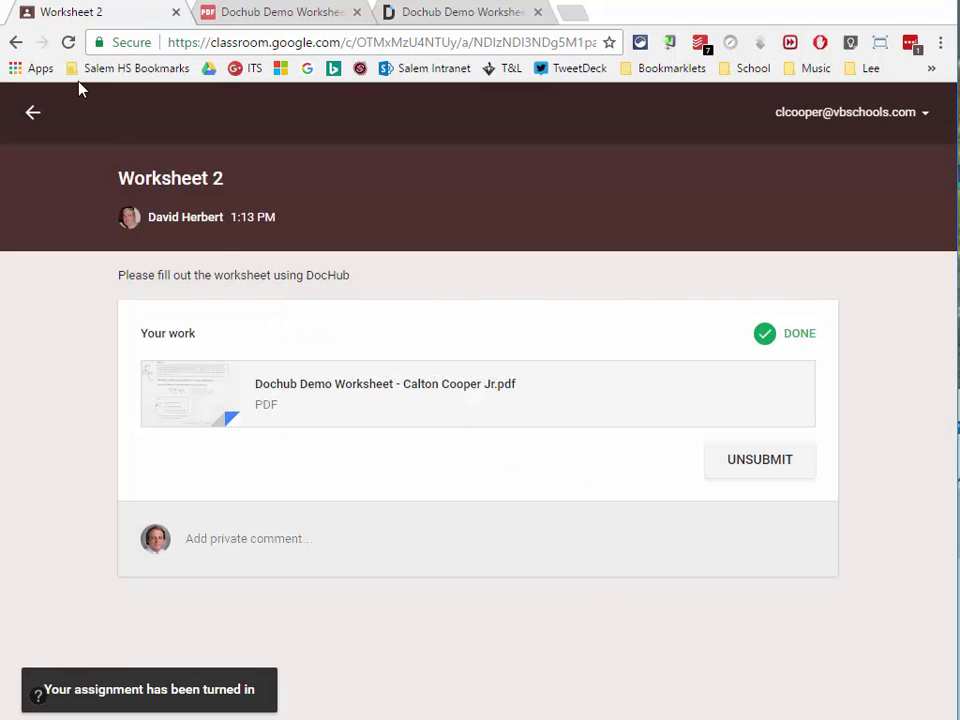
Reload the assignment page and review the annotations on page 1 of the submitted PDF.
{"action": "left_click", "coordinate": [68, 47]}
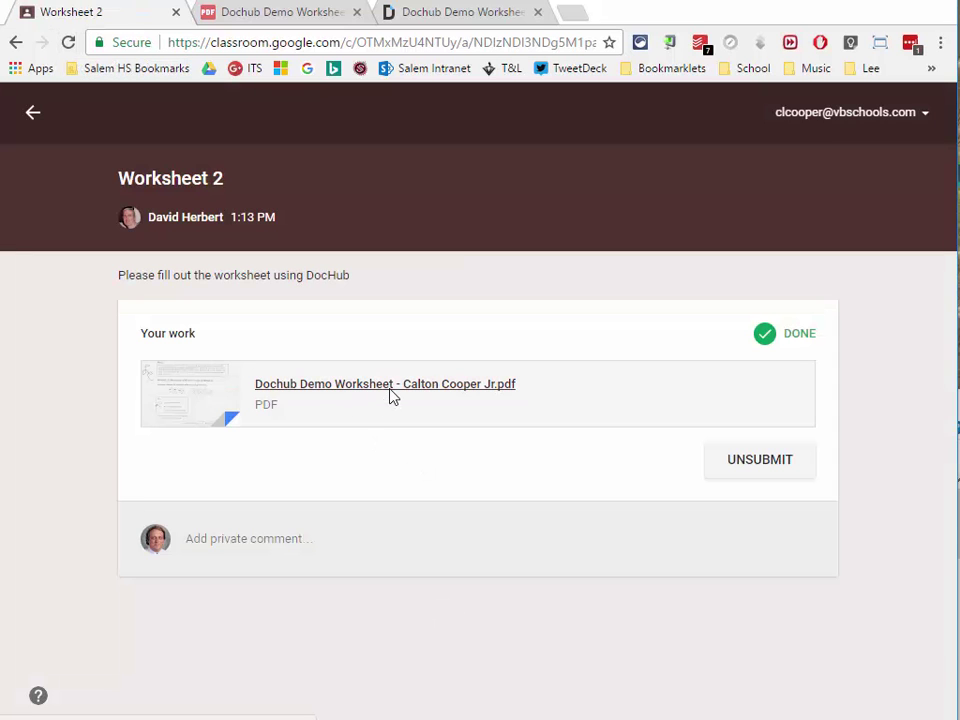
{"action": "left_click", "coordinate": [392, 396]}
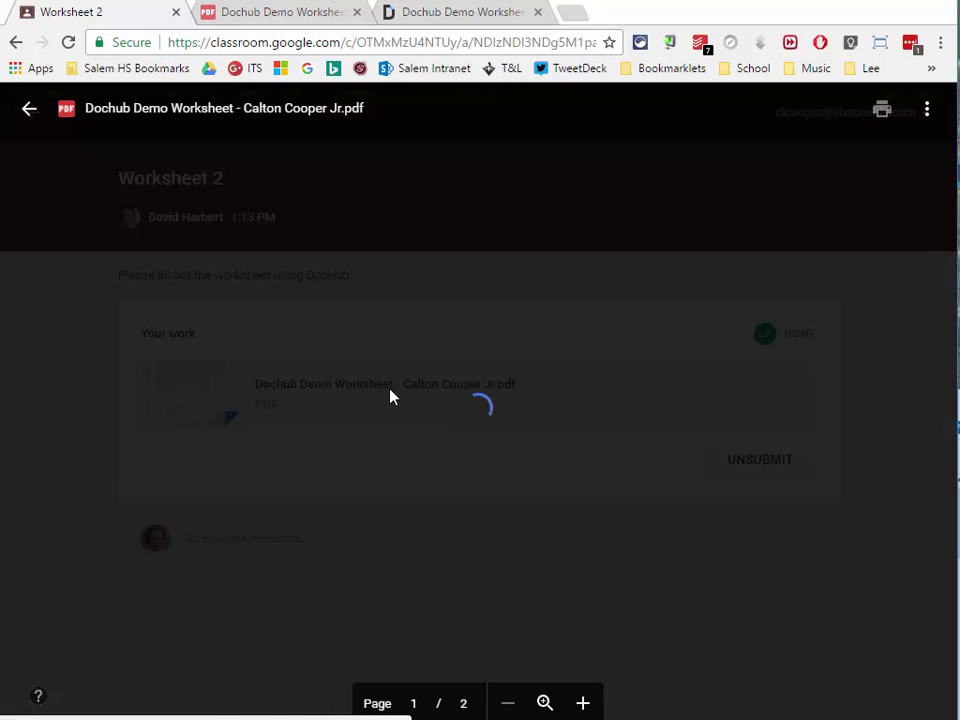
{"action": "scroll", "coordinate": [420, 420], "scroll_direction": "down", "scroll_amount": 5}
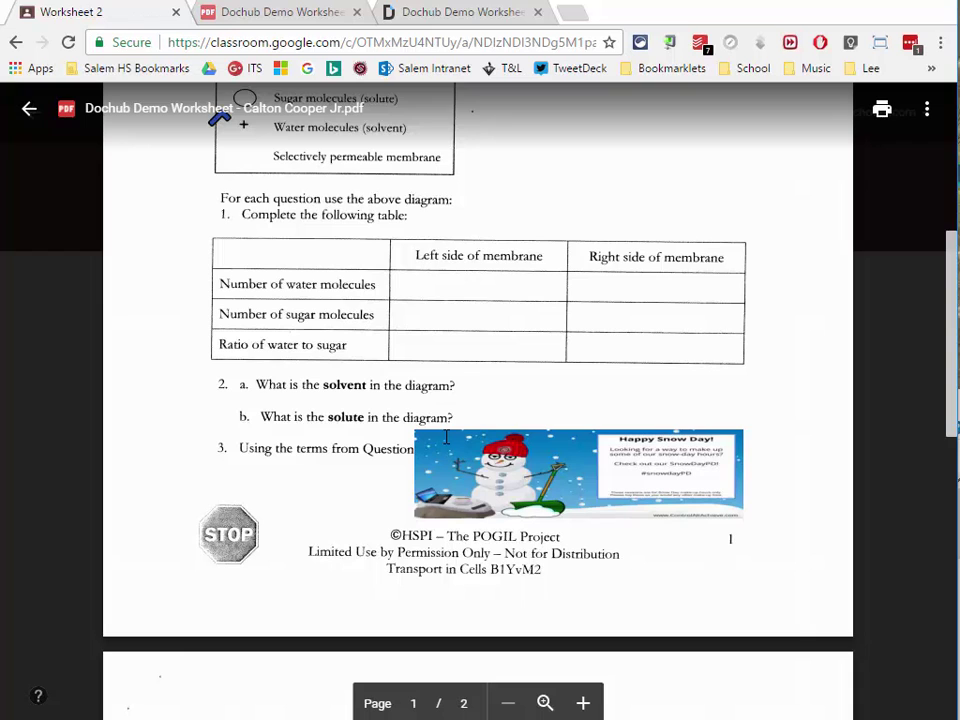
{"action": "scroll", "coordinate": [446, 436], "scroll_direction": "up", "scroll_amount": 6}
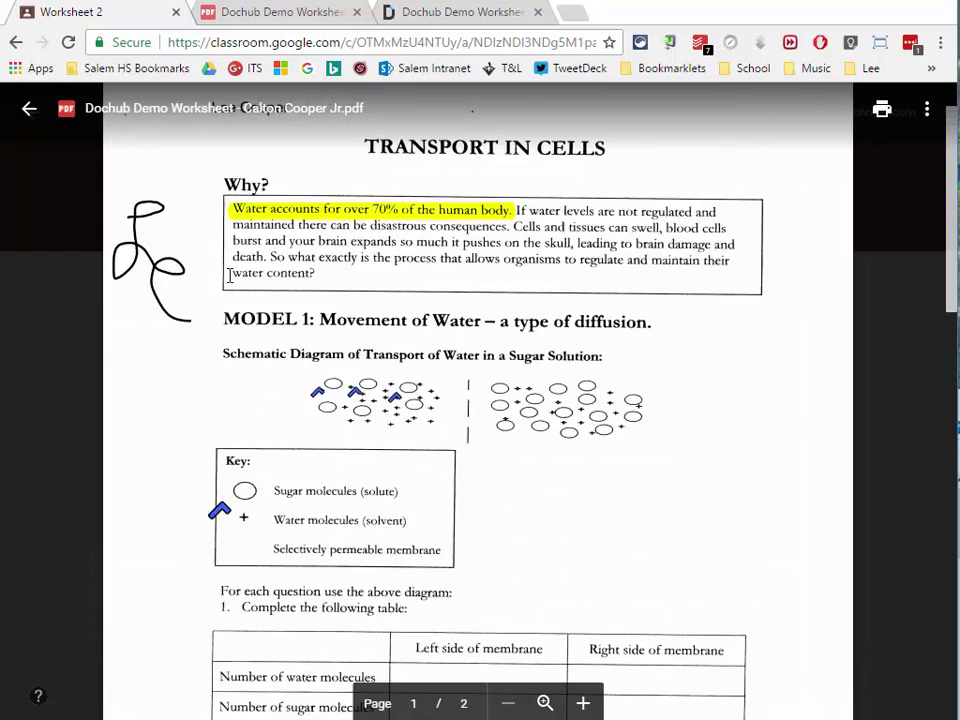
{"action": "left_click", "coordinate": [29, 108]}
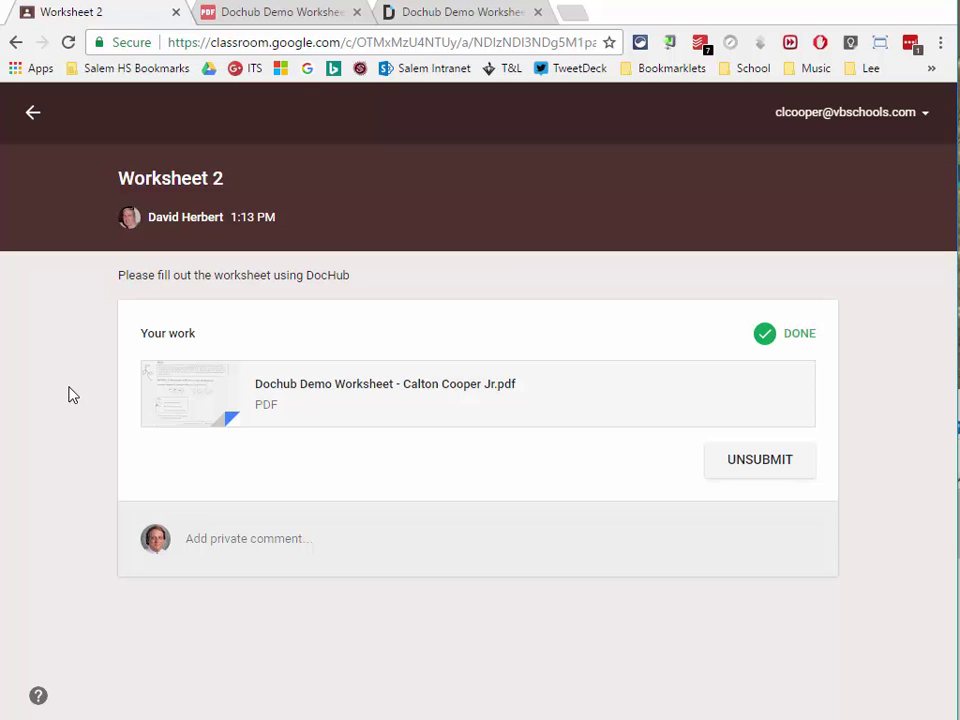
Unsubmit the Worksheet 2 assignment and close the worksheet that is still open in DocHub.
{"action": "left_click", "coordinate": [759, 461]}
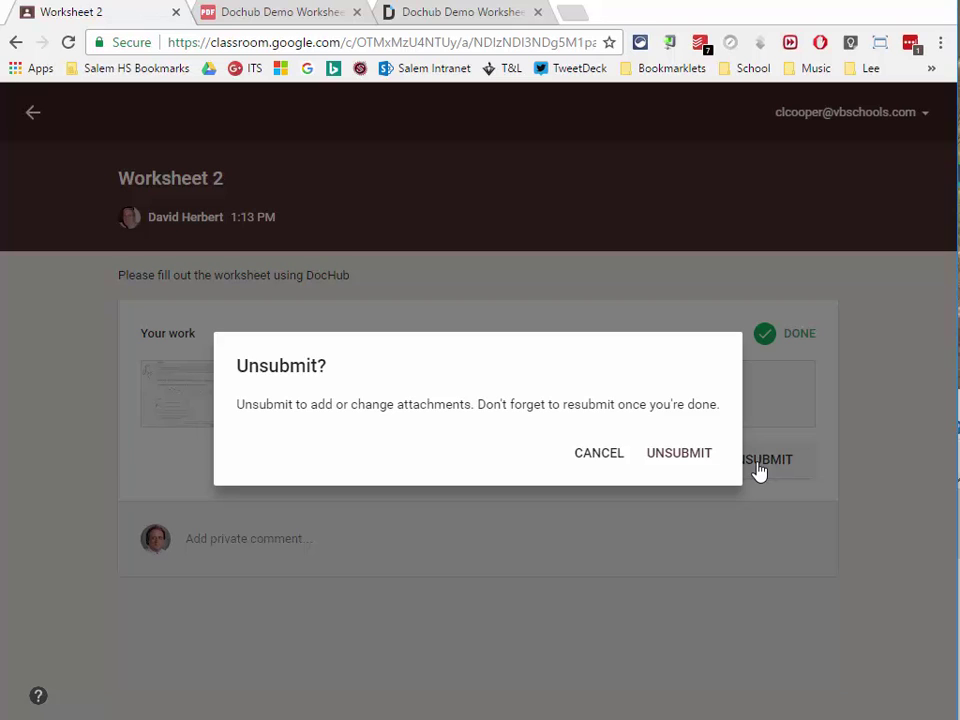
{"action": "left_click", "coordinate": [707, 458]}
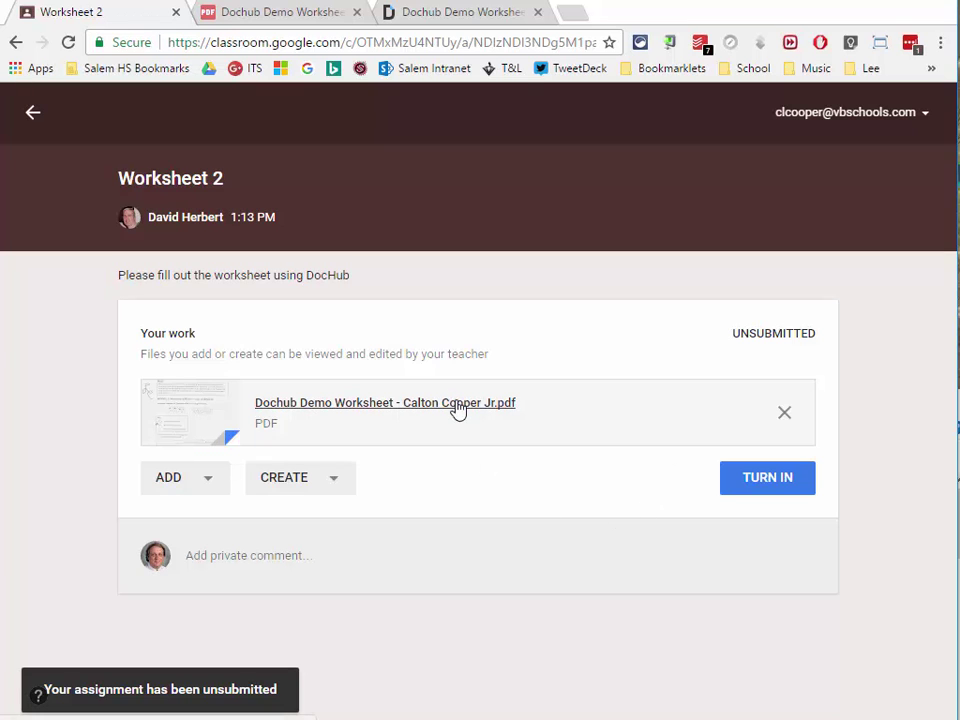
{"action": "left_click", "coordinate": [528, 12]}
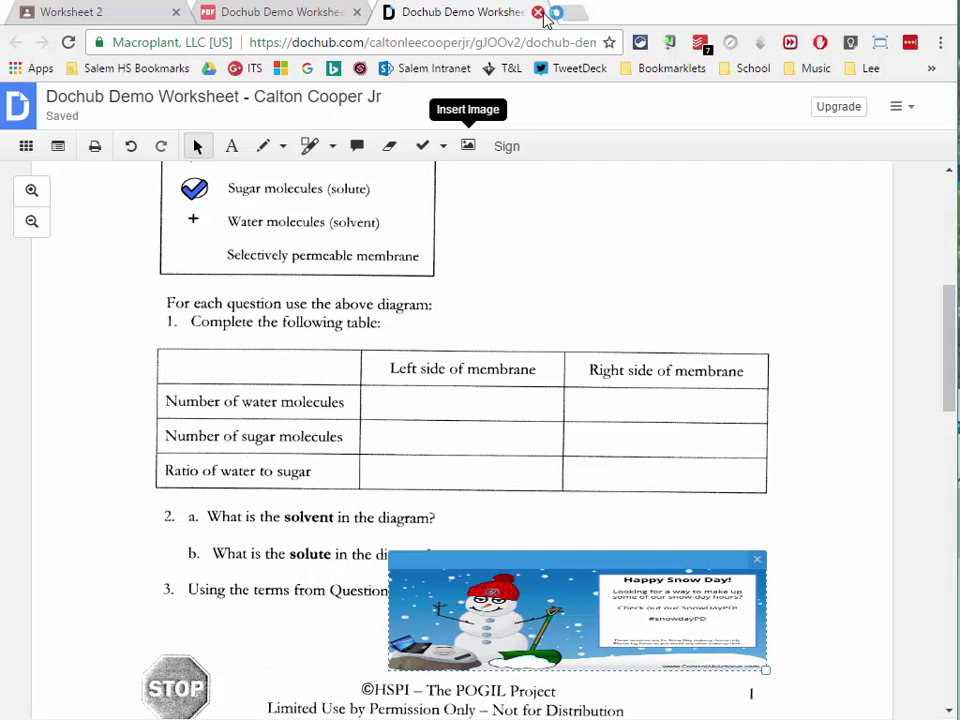
{"action": "left_click", "coordinate": [537, 12]}
{"action": "left_click", "coordinate": [118, 13]}
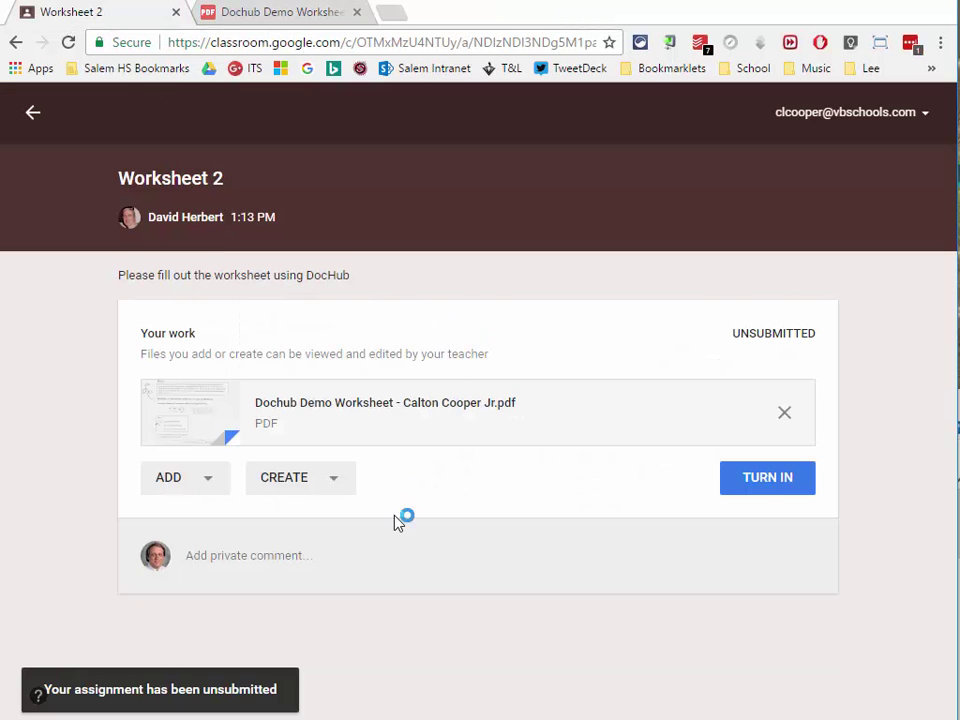
Reopen the attached PDF in DocHub through a separate Drive window, using the existing DocHub document instead of a duplicate.
{"action": "left_click", "coordinate": [463, 405]}
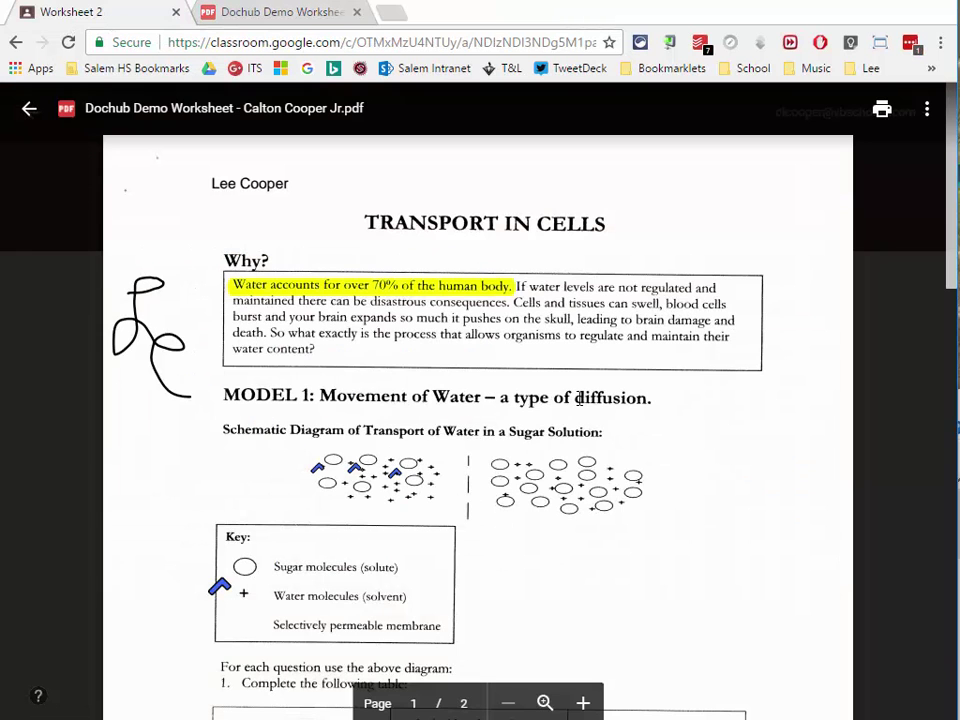
{"action": "left_click", "coordinate": [927, 112]}
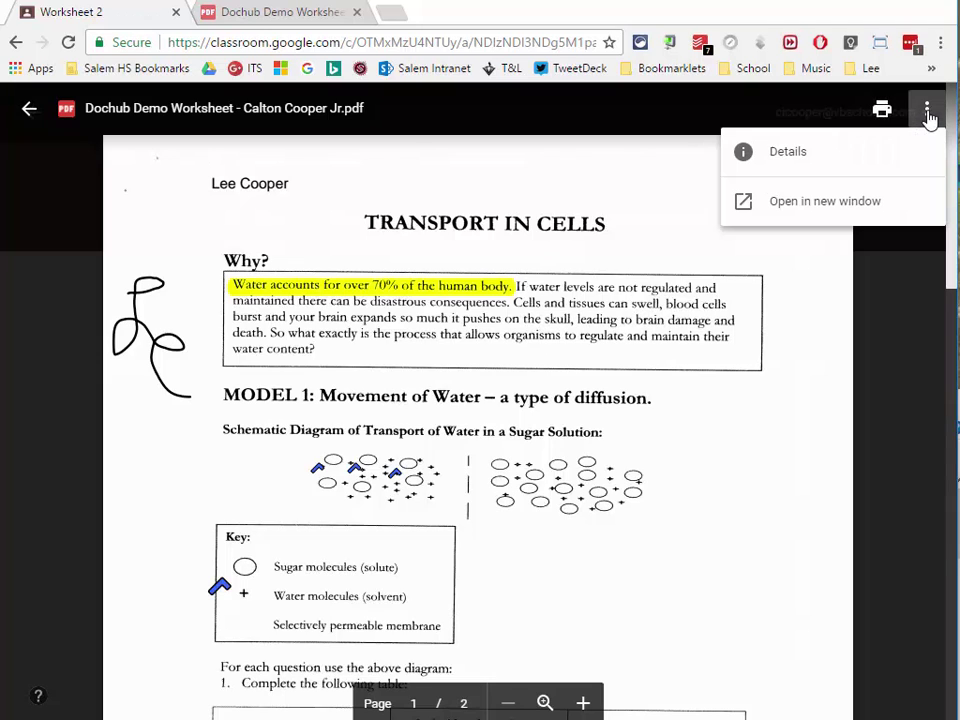
{"action": "left_click", "coordinate": [816, 214]}
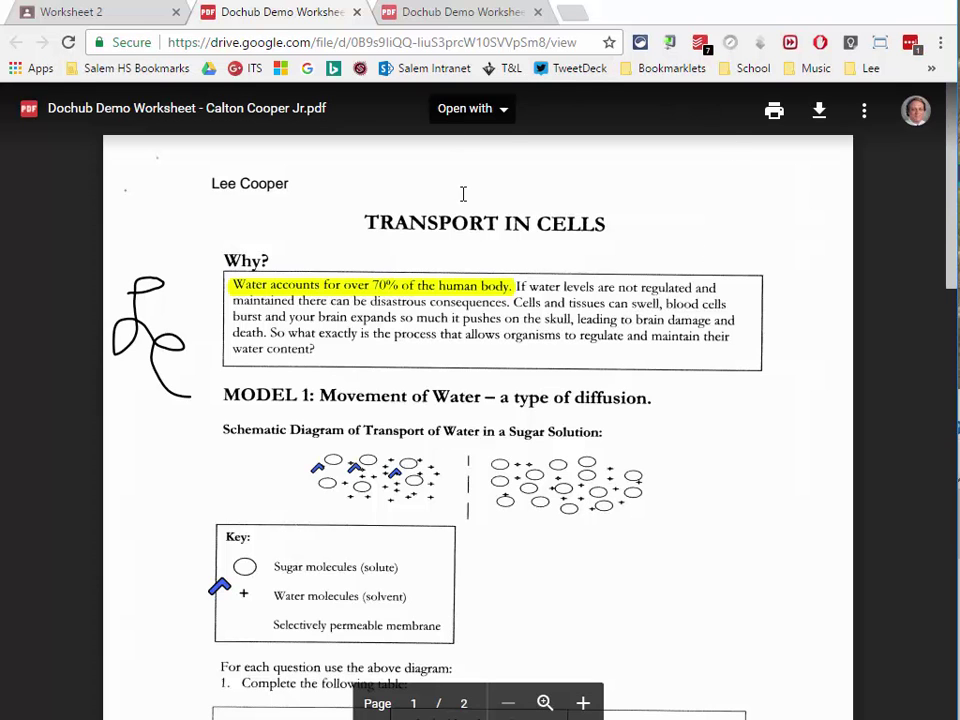
{"action": "left_click", "coordinate": [505, 112]}
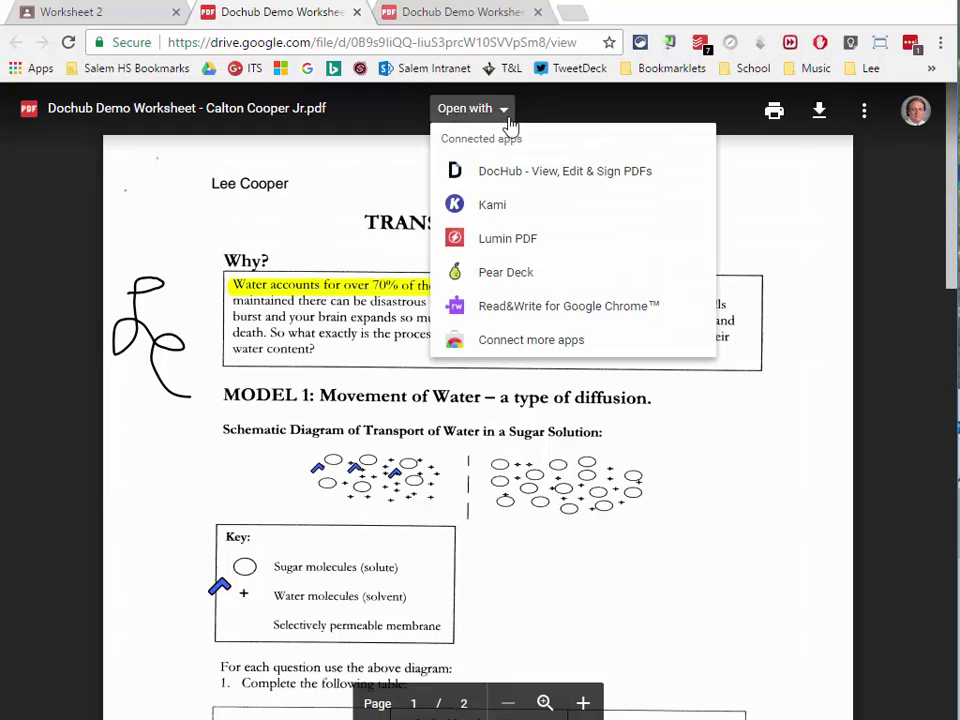
{"action": "left_click", "coordinate": [512, 190]}
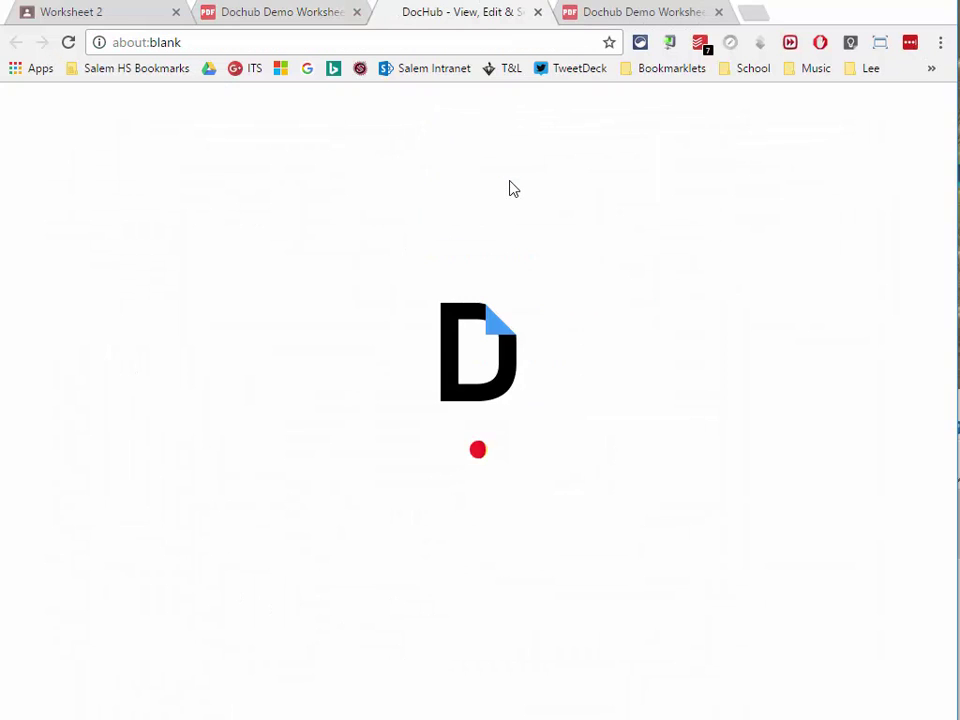
{"action": "left_click", "coordinate": [719, 12]}
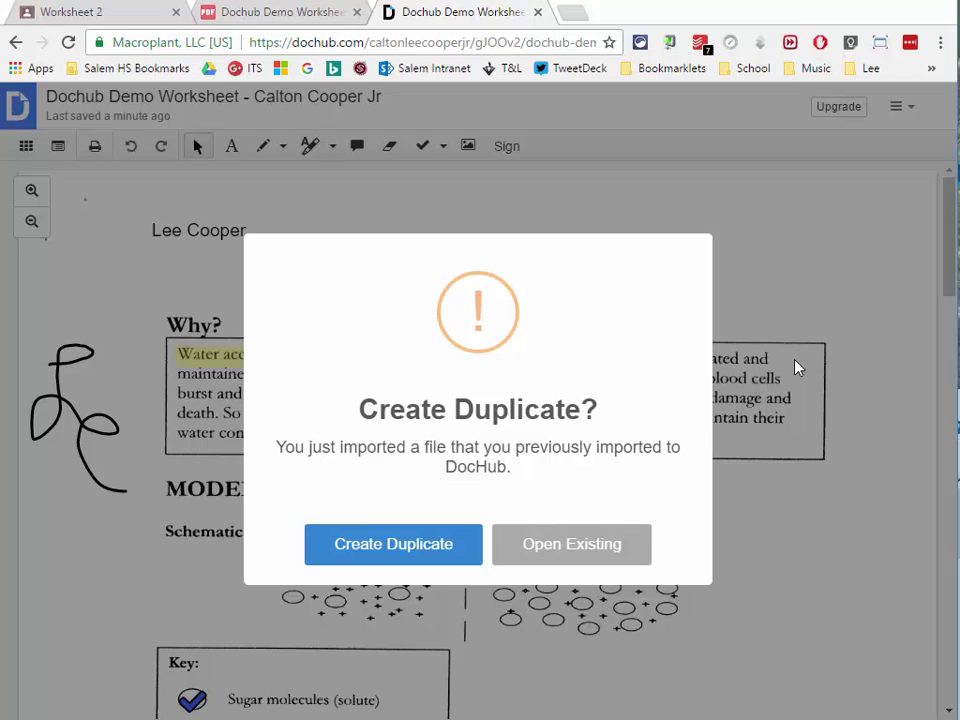
{"action": "left_click", "coordinate": [589, 546]}
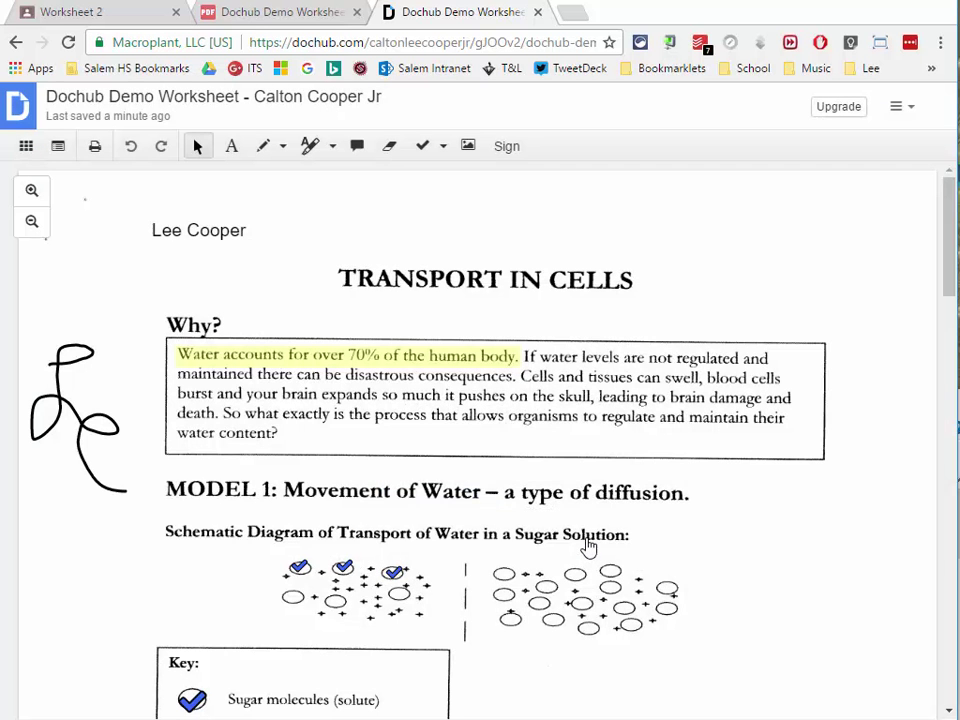
Delete the freehand drawing in the left margin of page 1 and save the worksheet to Google Drive.
{"action": "left_click", "coordinate": [92, 439]}
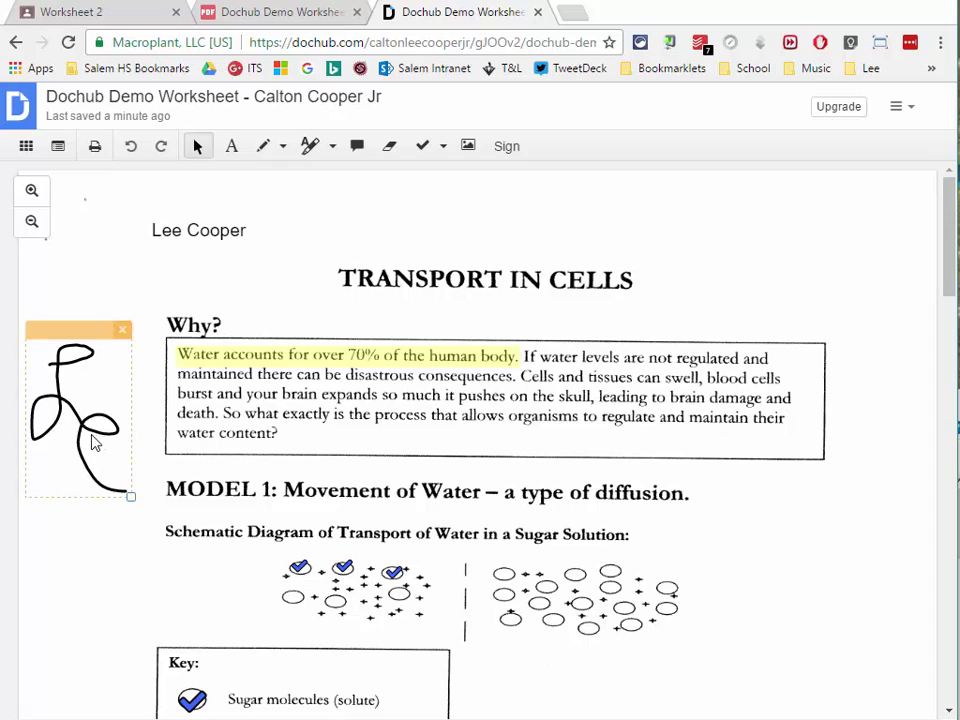
{"action": "left_click", "coordinate": [122, 330]}
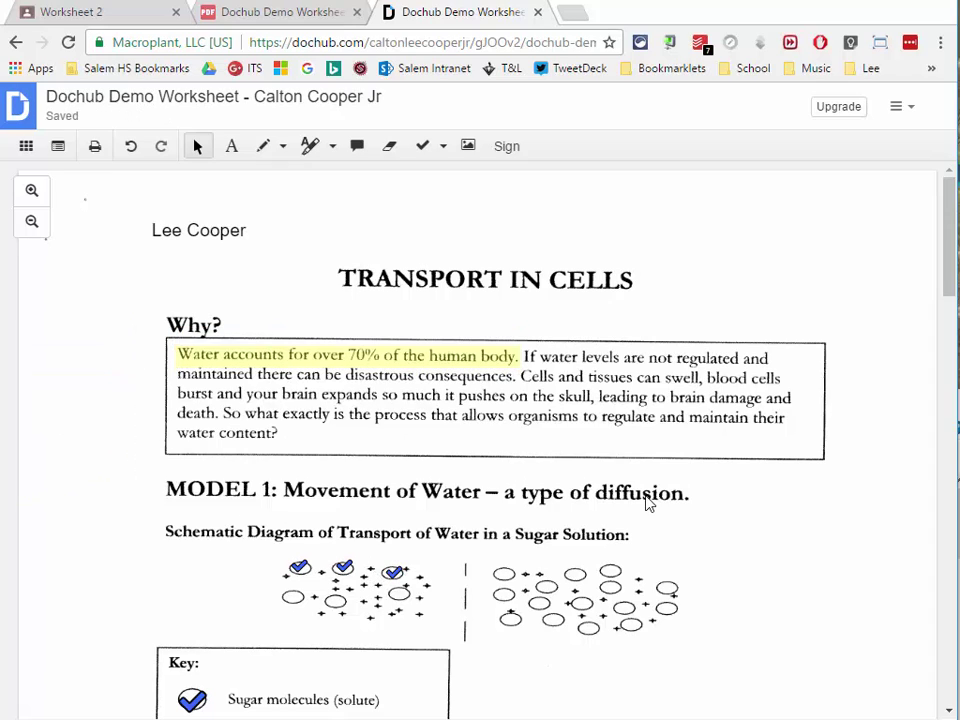
{"action": "left_click", "coordinate": [913, 110]}
{"action": "mouse_move", "coordinate": [866, 198]}
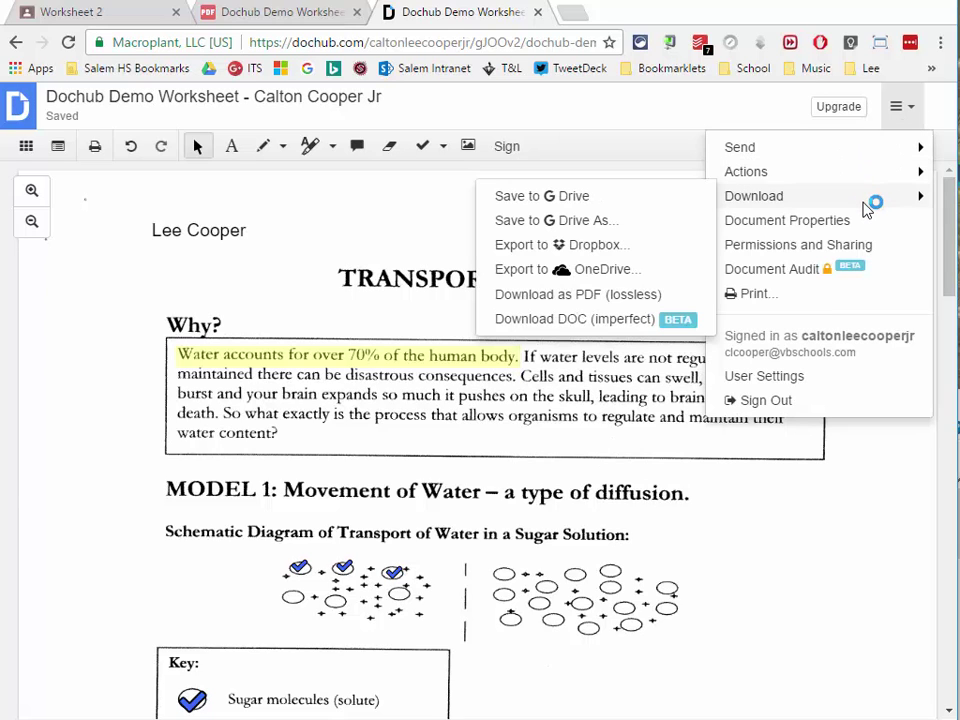
{"action": "left_click", "coordinate": [560, 198]}
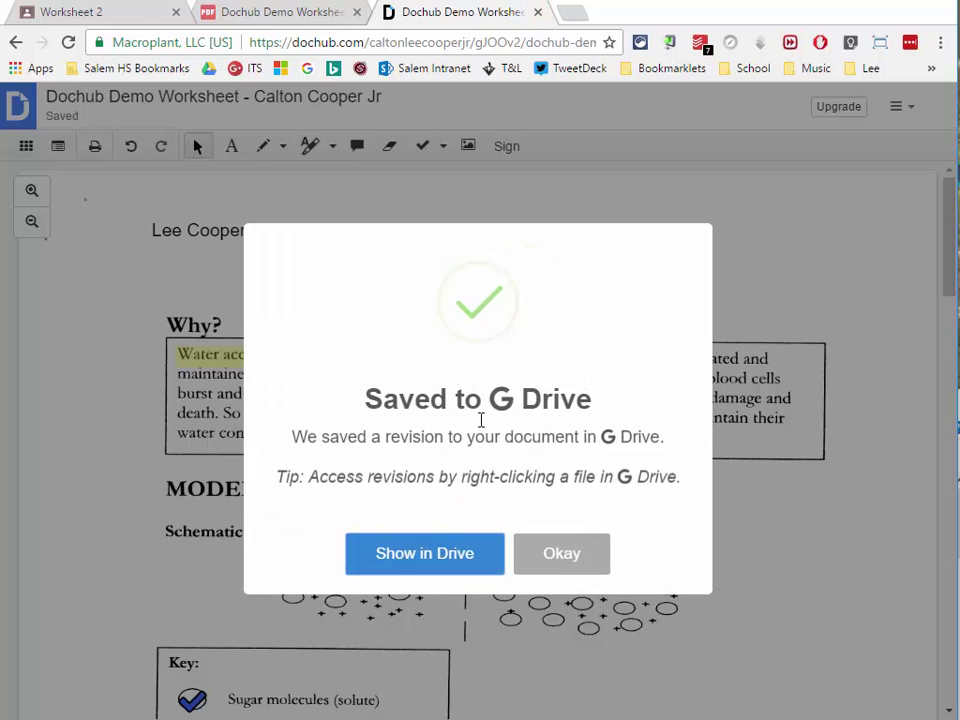
{"action": "left_click", "coordinate": [573, 558]}
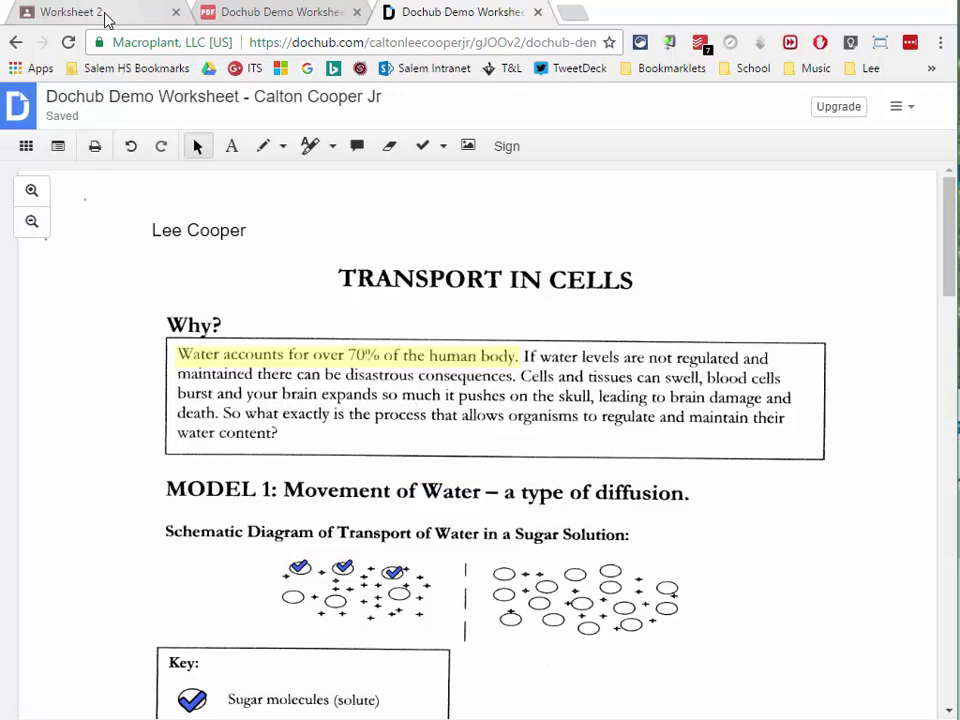
Turn in Worksheet 2 again in Google Classroom and view the submitted PDF from the reloaded assignment page.
{"action": "left_click", "coordinate": [103, 12]}
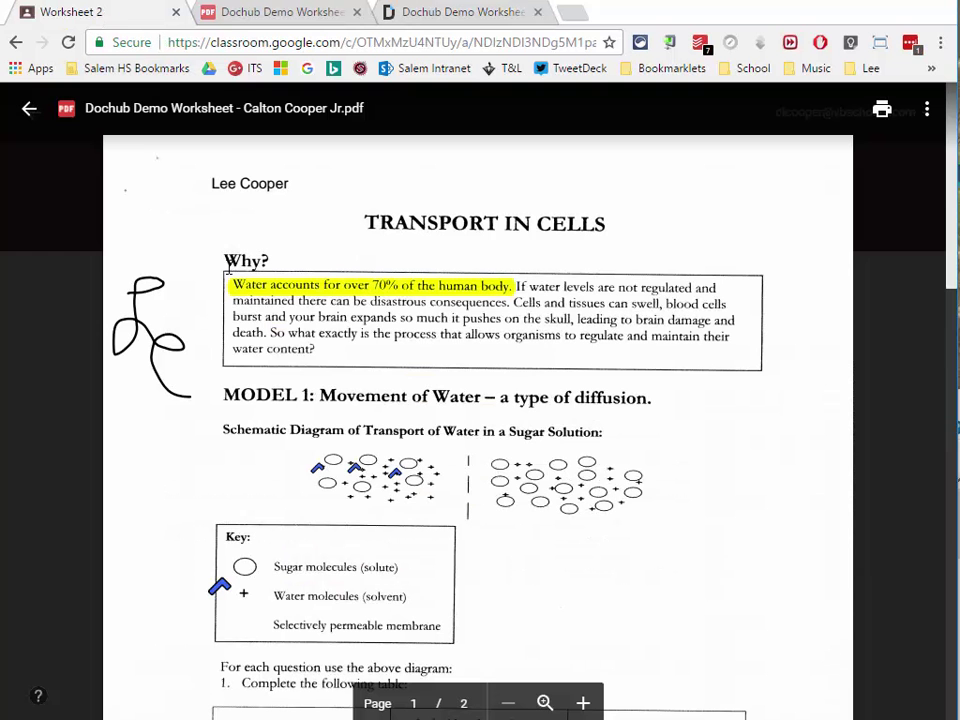
{"action": "left_click", "coordinate": [59, 158]}
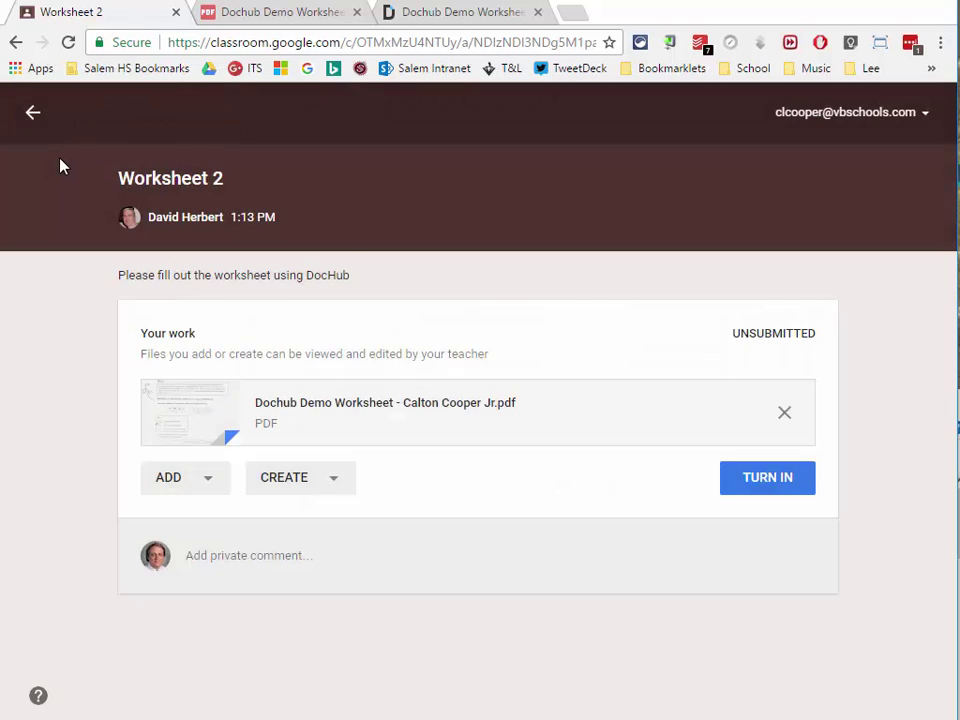
{"action": "left_click", "coordinate": [777, 477]}
{"action": "left_click", "coordinate": [600, 484]}
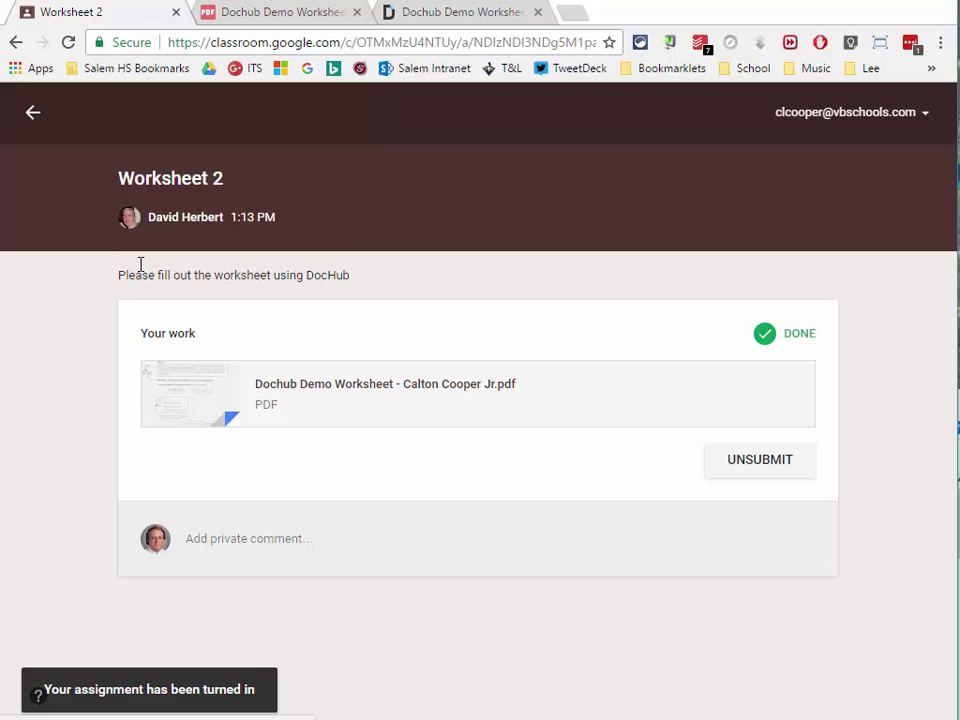
{"action": "left_click", "coordinate": [67, 44]}
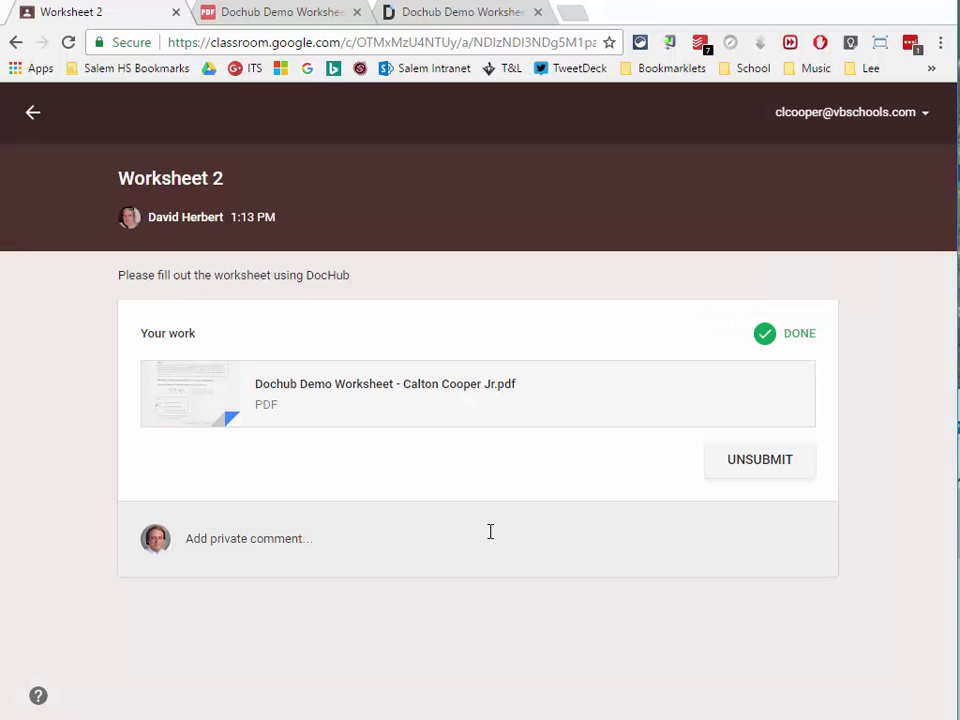
{"action": "left_click", "coordinate": [401, 393]}
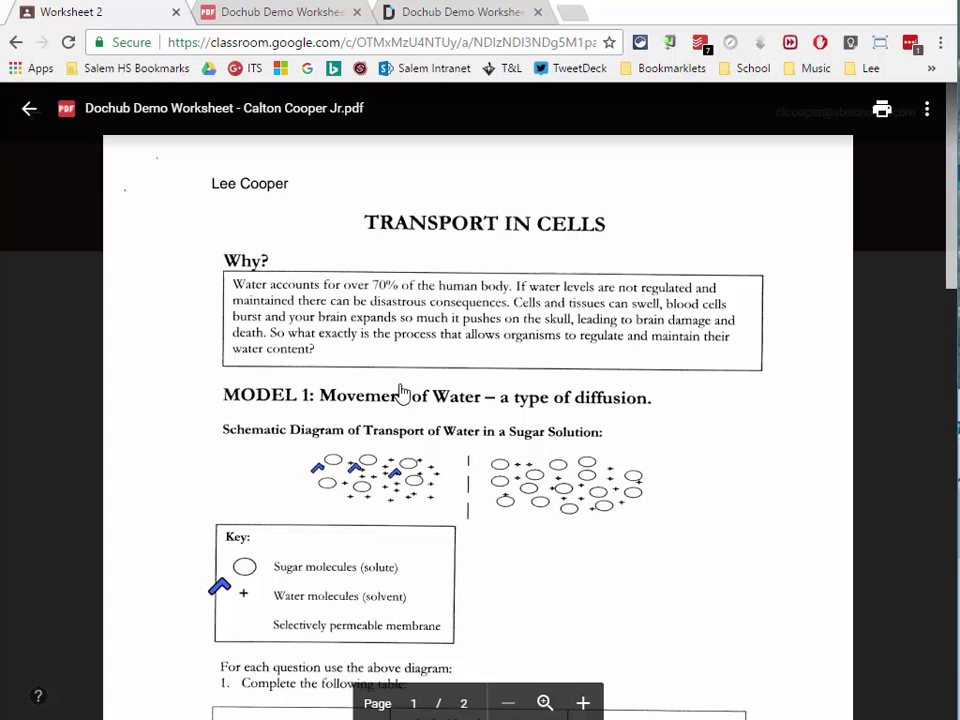